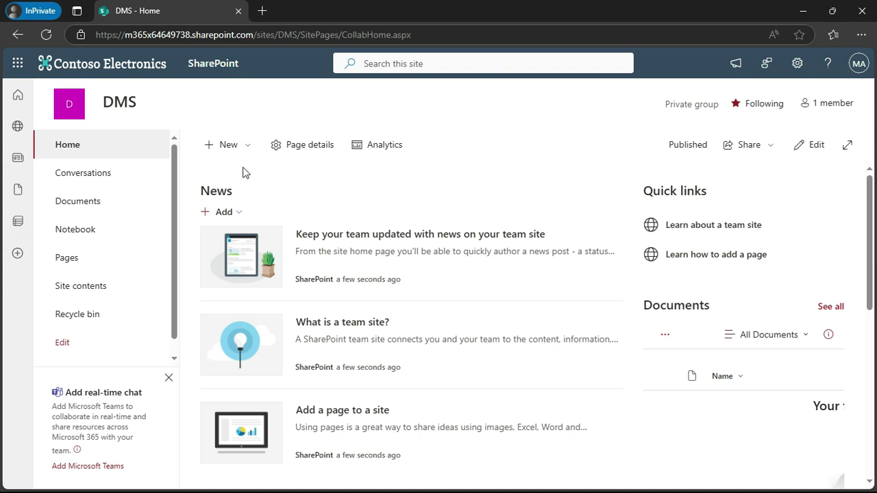
Step: Search the SharePoint Store for "docuklaud" from the DMS site's app options and open the DocuKlaud - Modern Document Management details
click(244, 155)
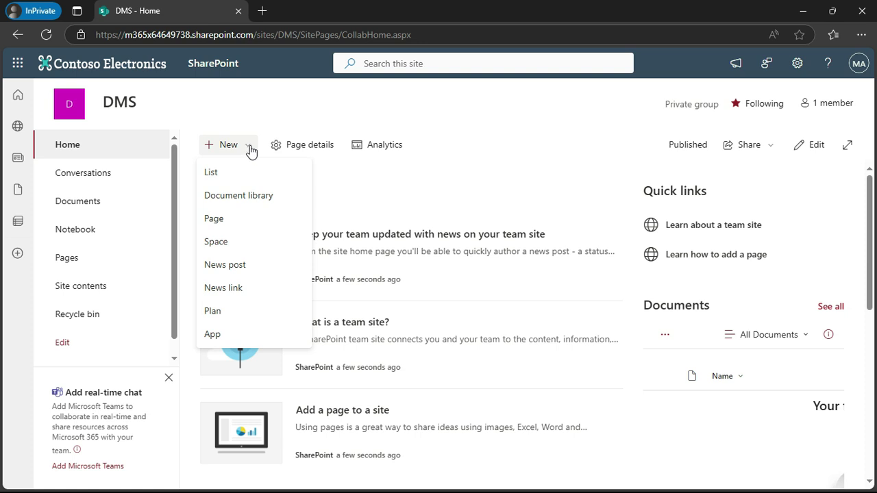
click(233, 334)
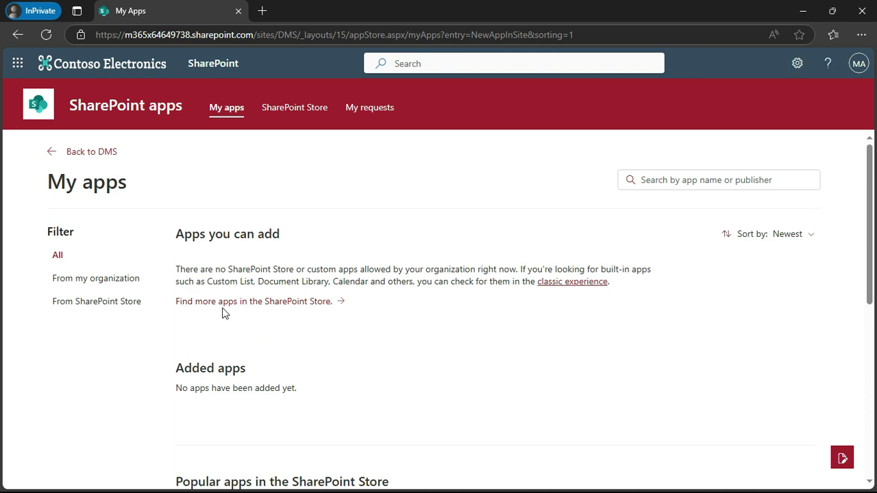
click(226, 307)
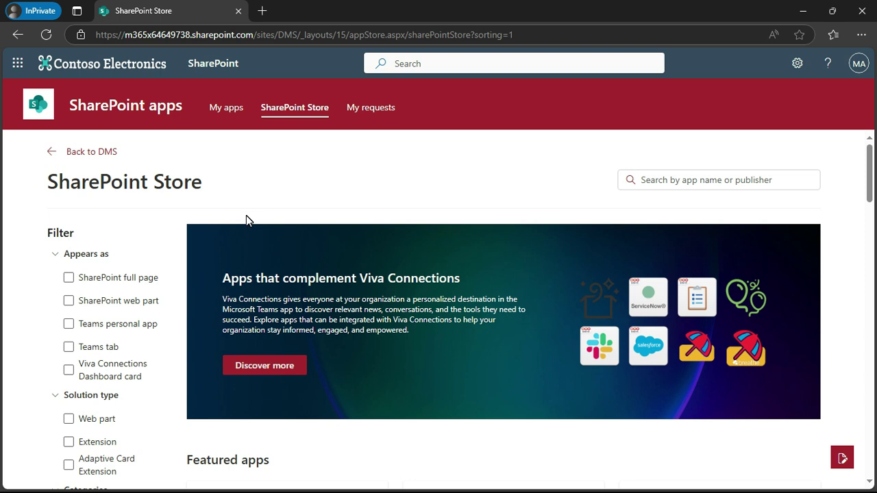
click(681, 183)
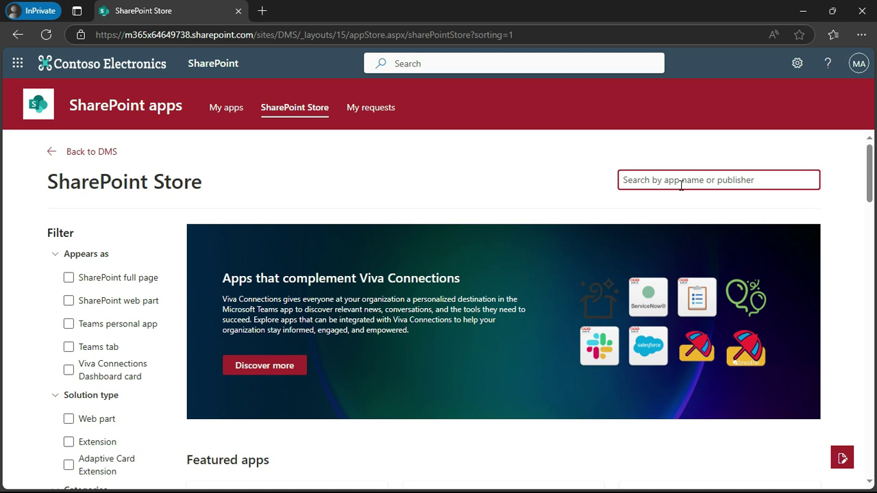
text(Docukl)
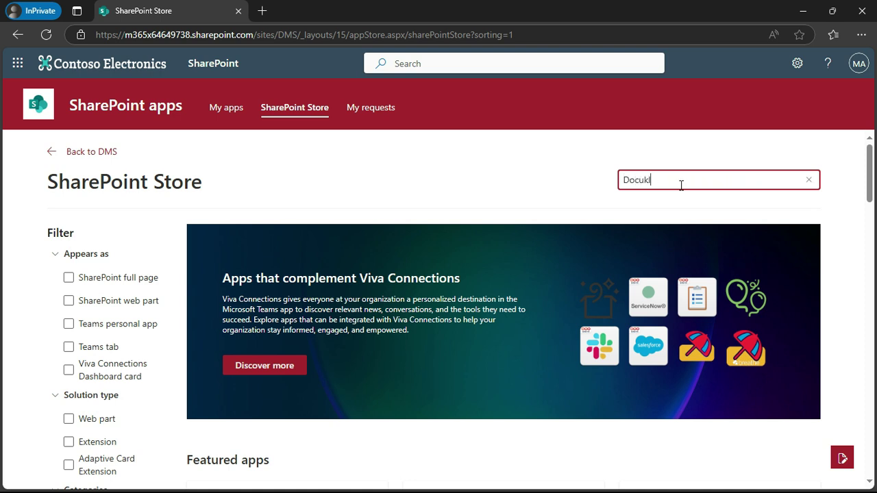
text(aud)
key(Return)
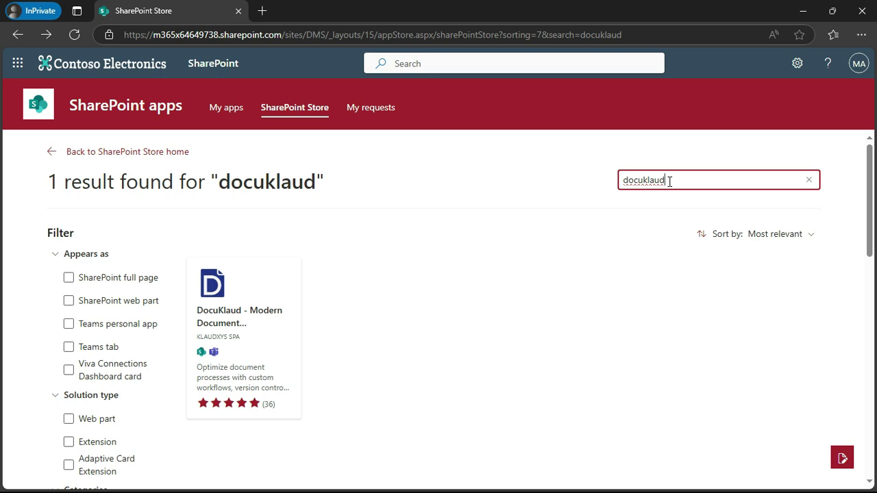
click(284, 338)
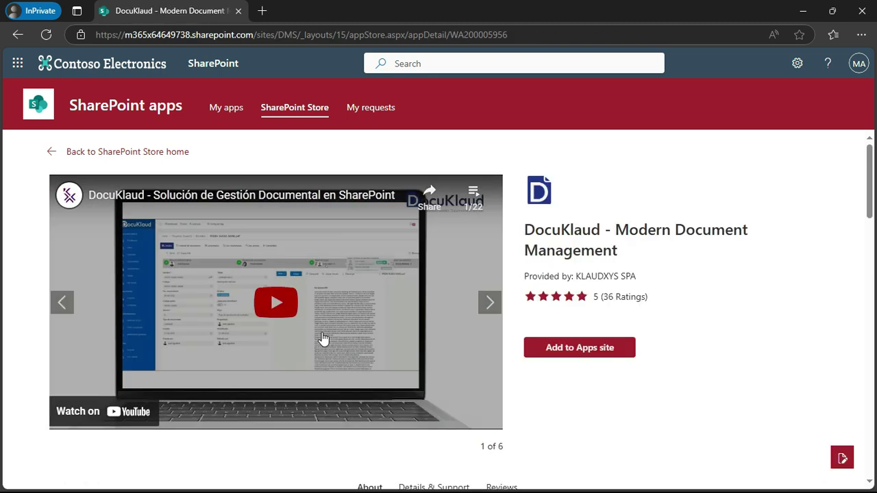
Step: Add the DocuKlaud app, enabled on all sites and added to Teams, and acknowledge the permissions approval notice
click(574, 351)
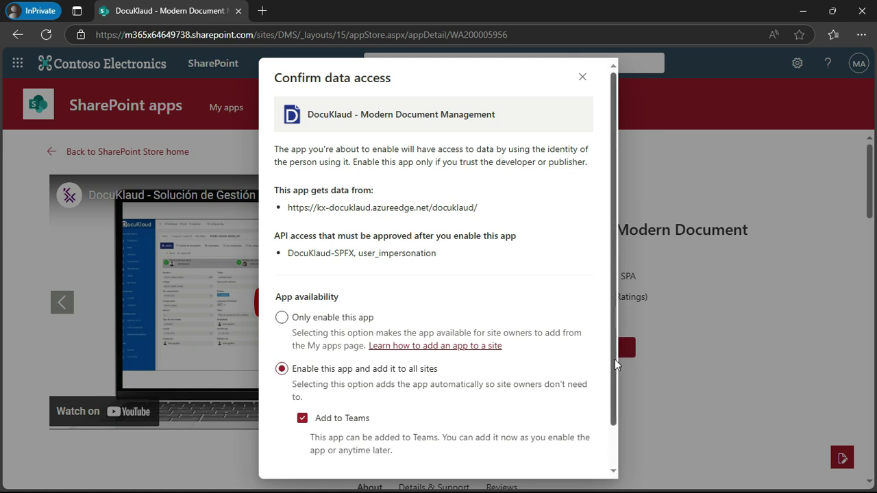
scroll(614, 392, down, 1)
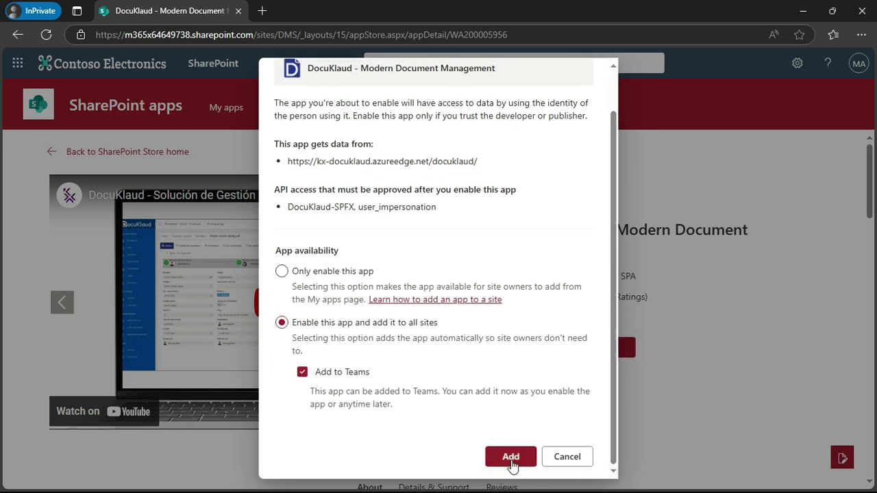
click(511, 457)
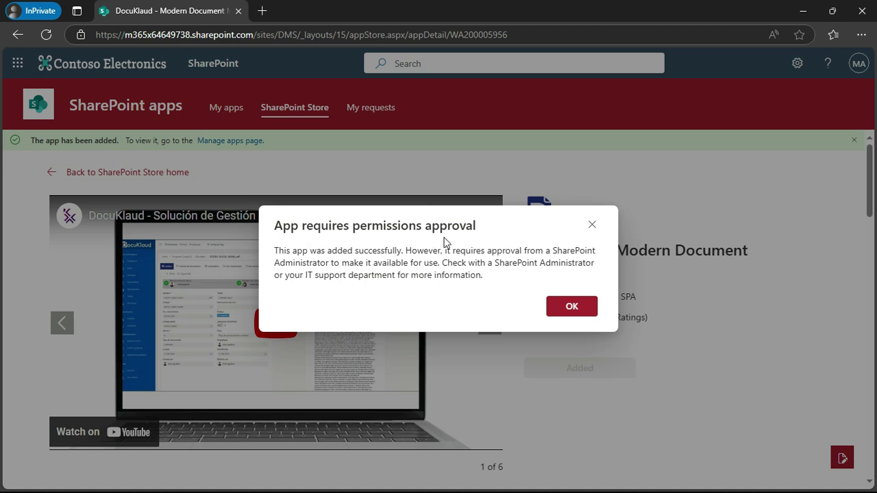
click(571, 307)
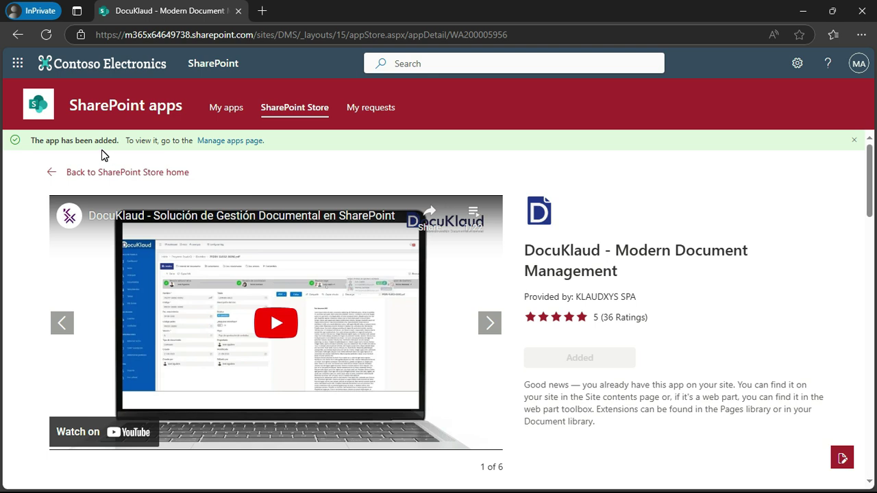
Step: Return to the DMS site and create a new page from the DocuKlaud app template, skipping the welcome tour
click(156, 113)
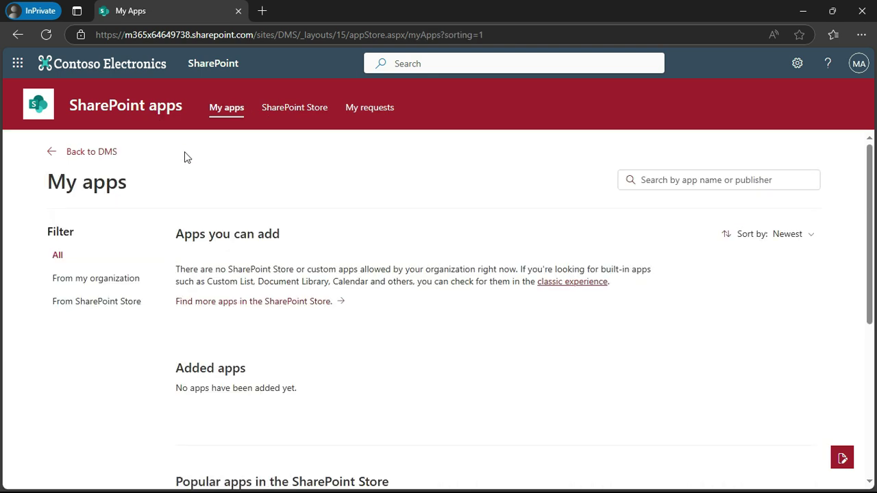
click(106, 154)
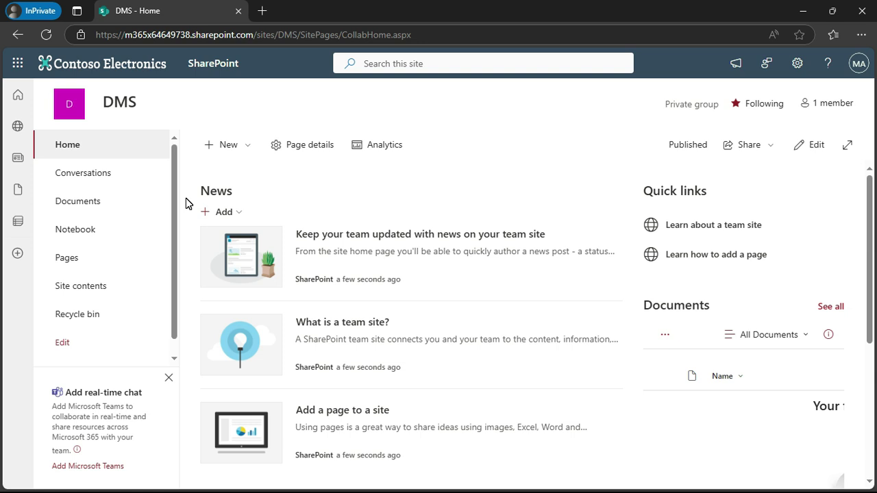
click(245, 156)
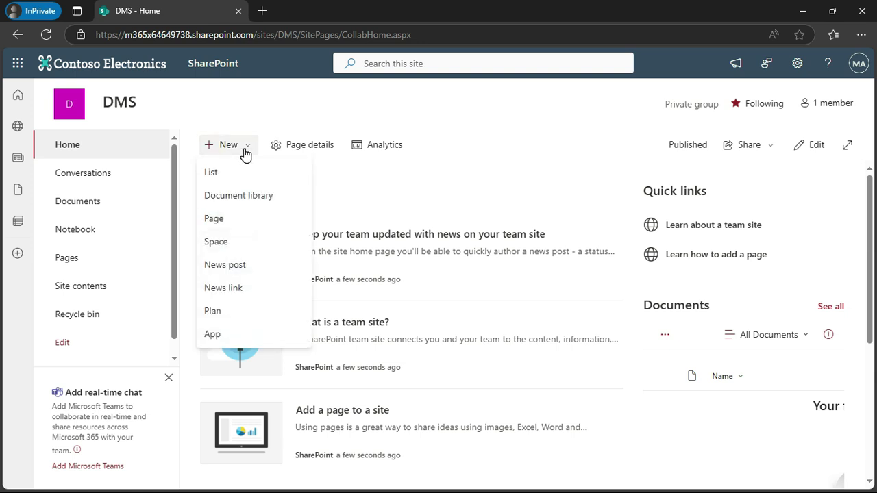
click(240, 219)
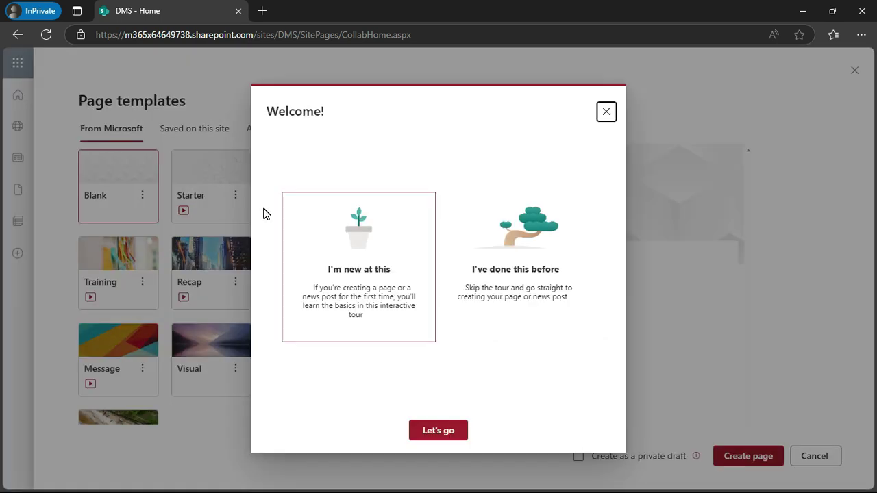
click(607, 113)
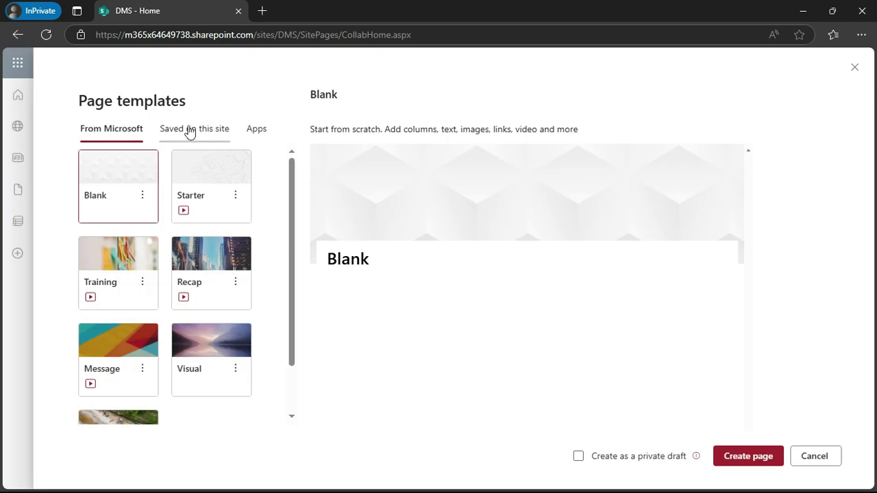
click(267, 133)
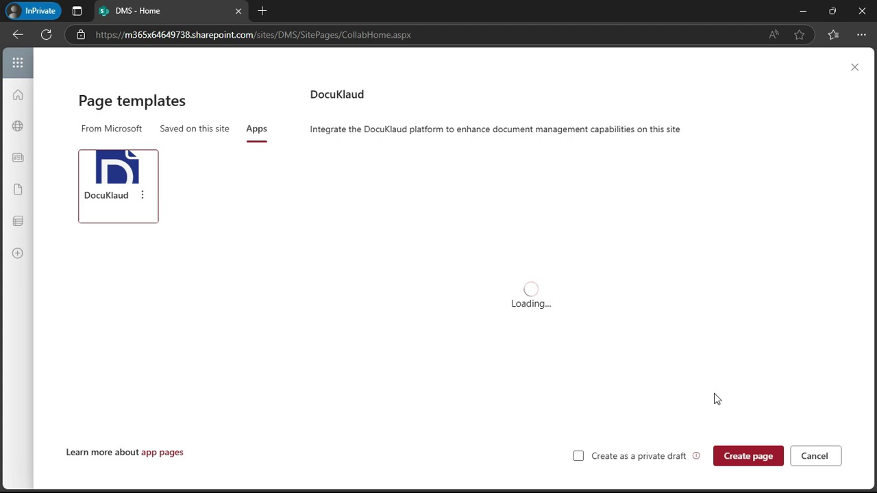
click(741, 462)
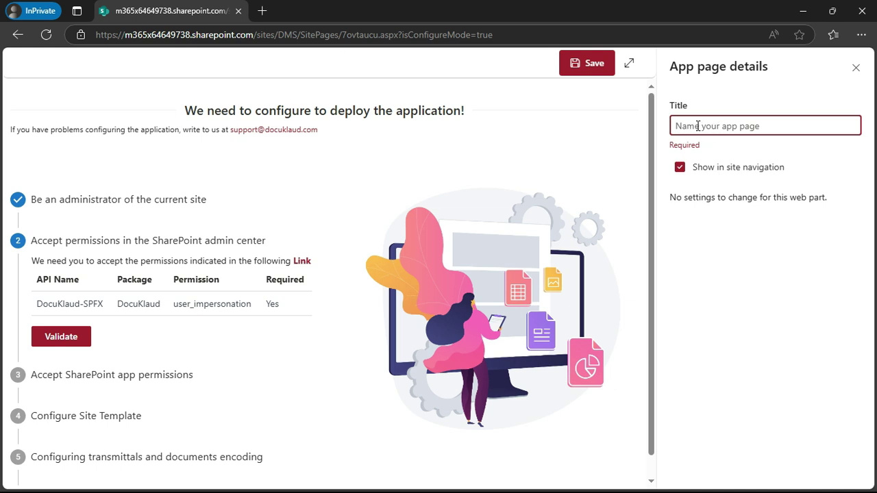
Step: Title the new app page SDG and save it
text(S)
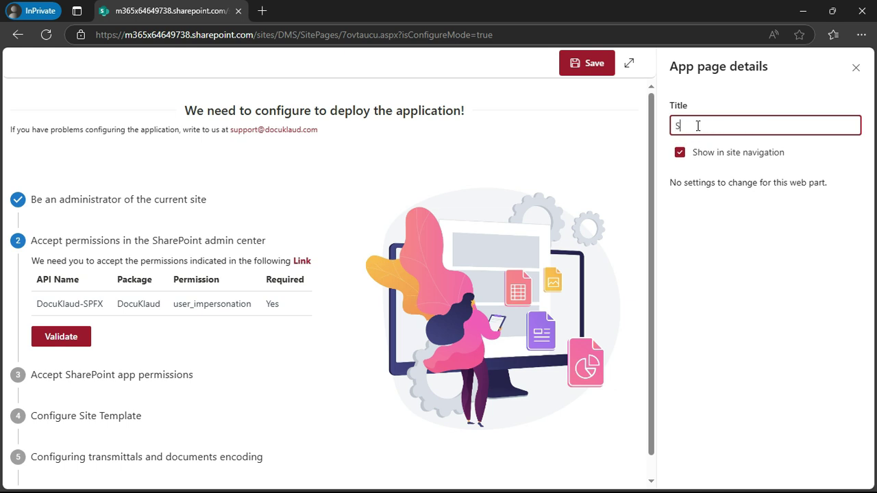
text(DG)
click(583, 74)
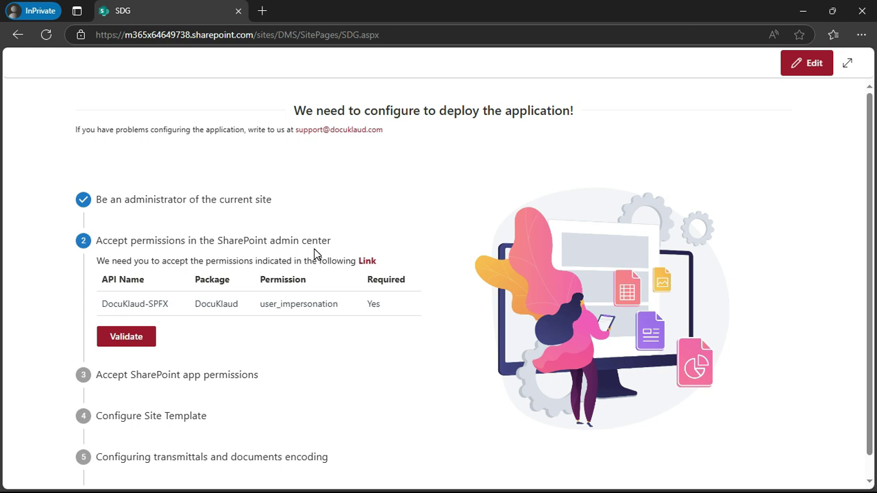
Step: Open the API access page linked from setup step 2 and start approving the pending DocuKlaud-SPFX request
click(368, 261)
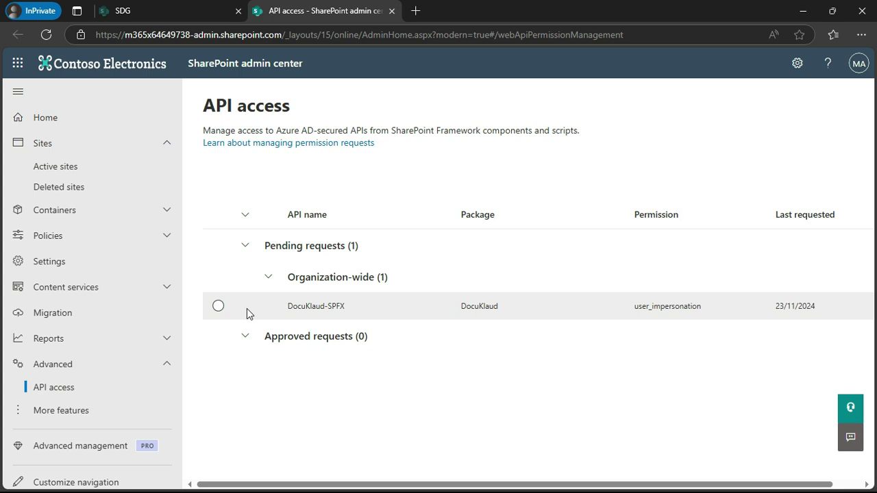
click(219, 306)
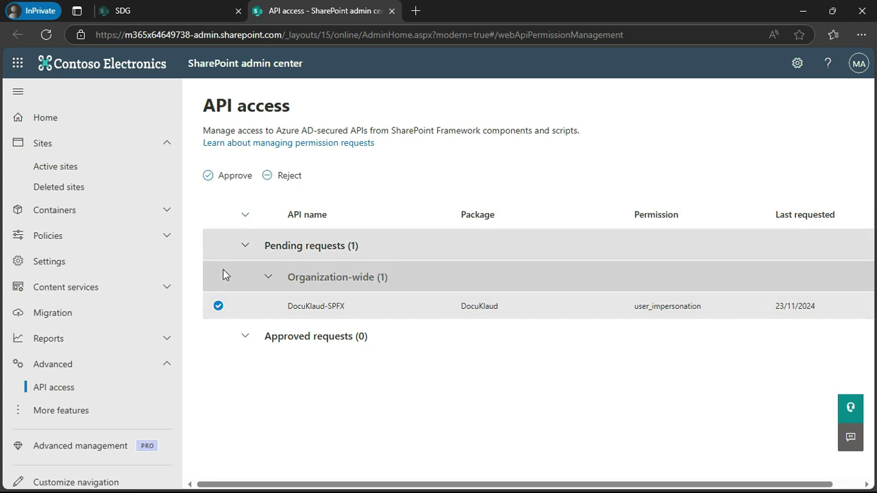
click(221, 177)
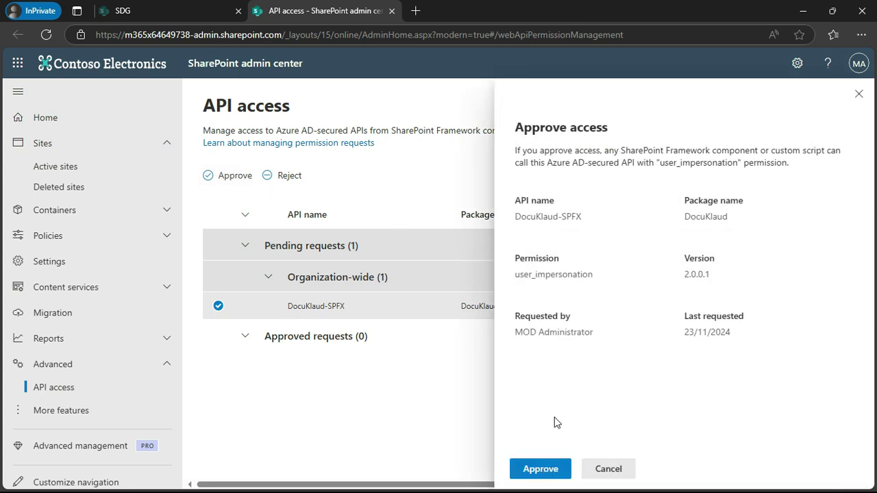
click(542, 470)
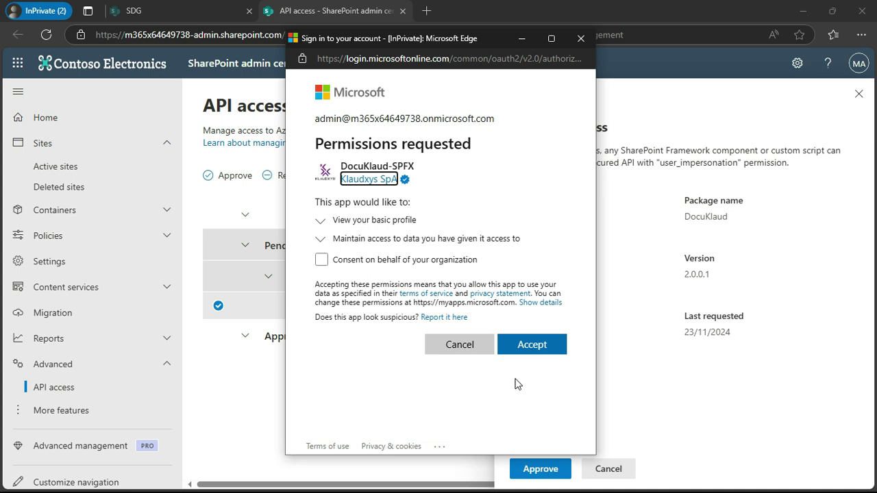
Step: Accept the permissions requested by DocuKlaud-SPFX, then dismiss the publisher site's notices and close its pop-up window
click(546, 351)
click(546, 350)
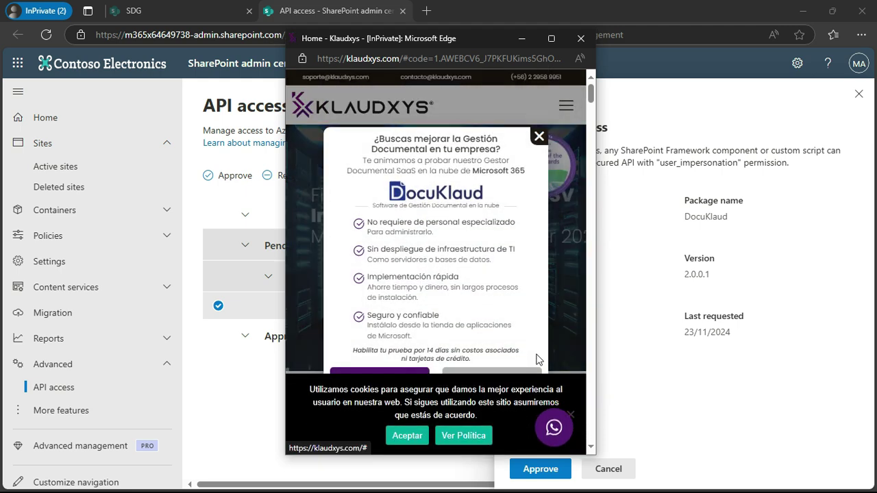
click(407, 437)
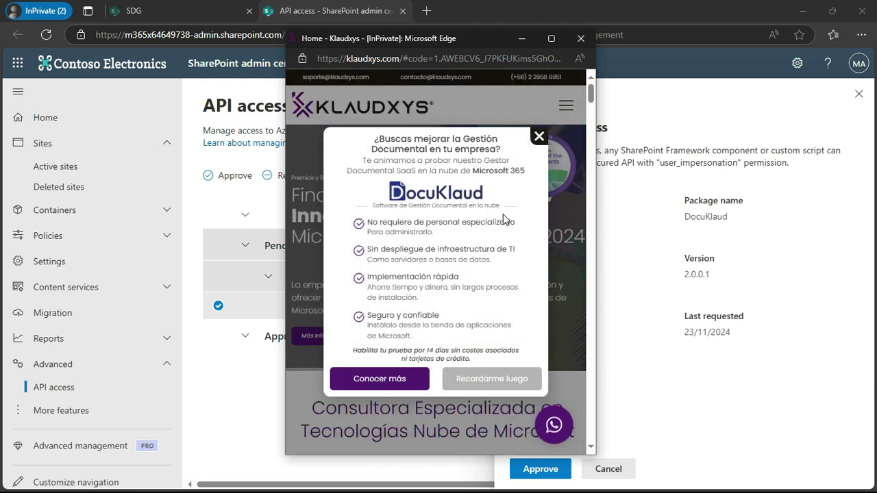
click(539, 138)
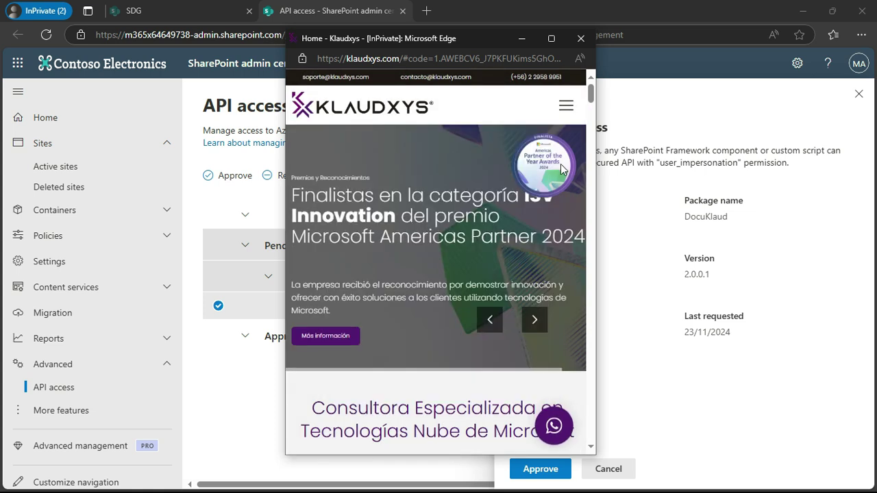
click(582, 39)
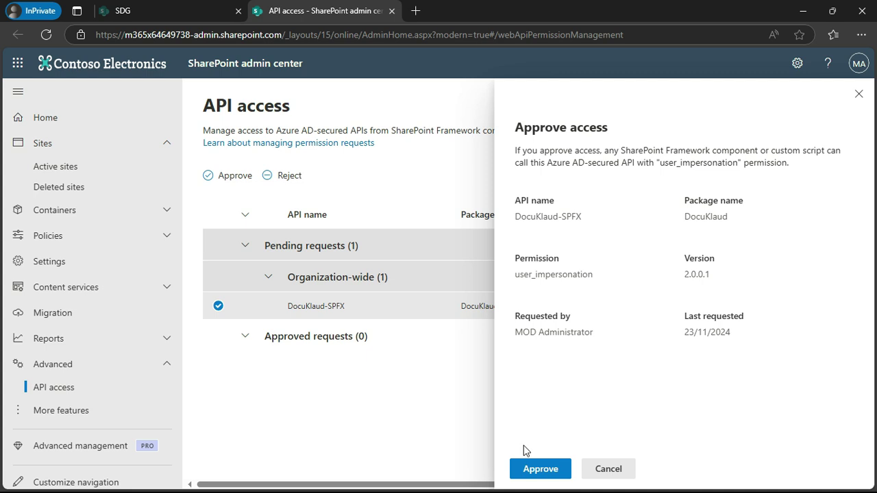
Step: Approve access for DocuKlaud-SPFX, return to the SDG page and validate the admin center permissions step
click(530, 469)
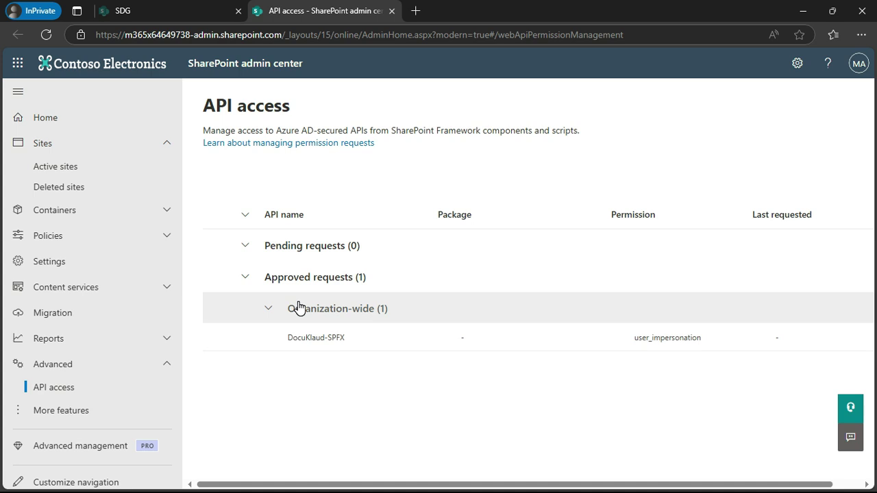
click(393, 12)
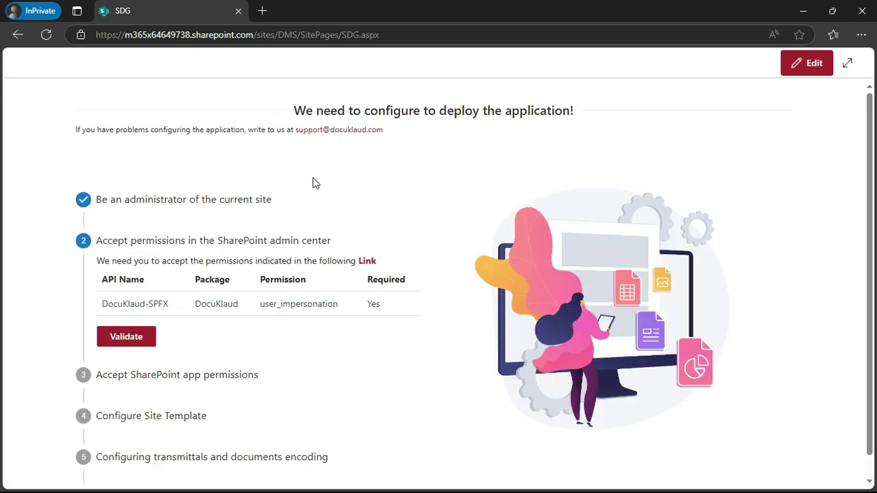
click(134, 336)
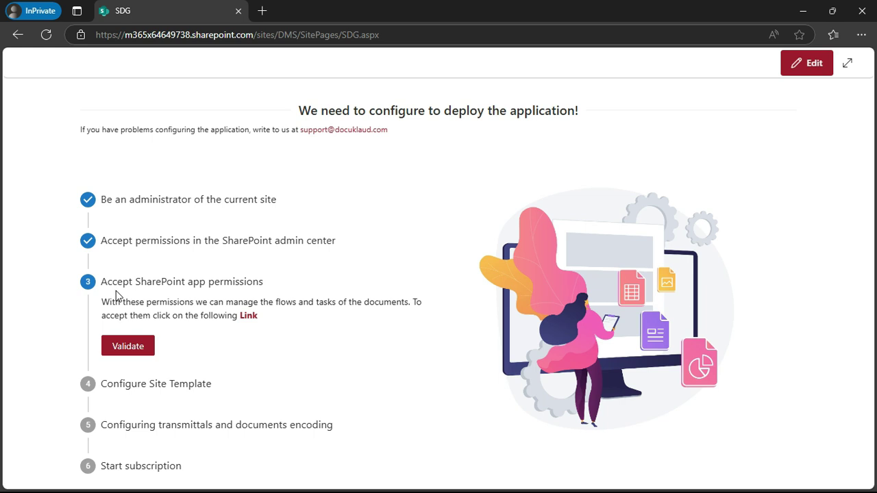
Step: Open the link in setup step 3, accept the DocuKlaud-APP permissions with the signed-in administrator account, and return to the SDG page
click(251, 316)
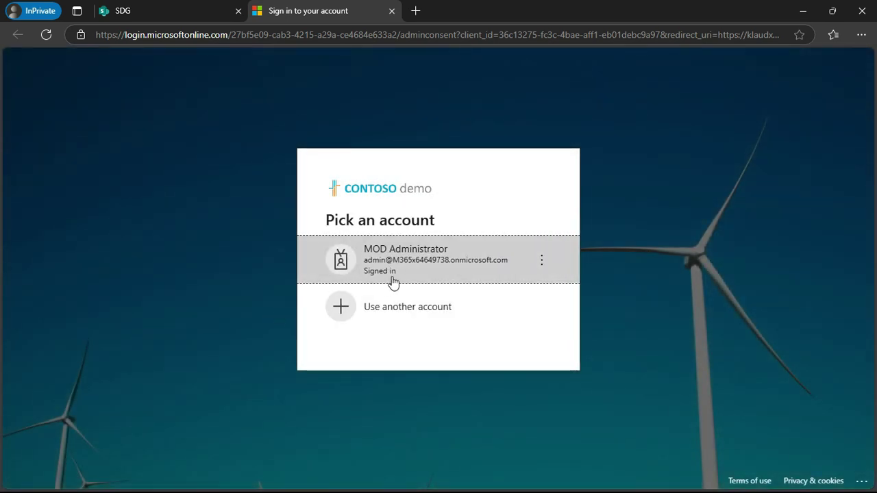
click(409, 270)
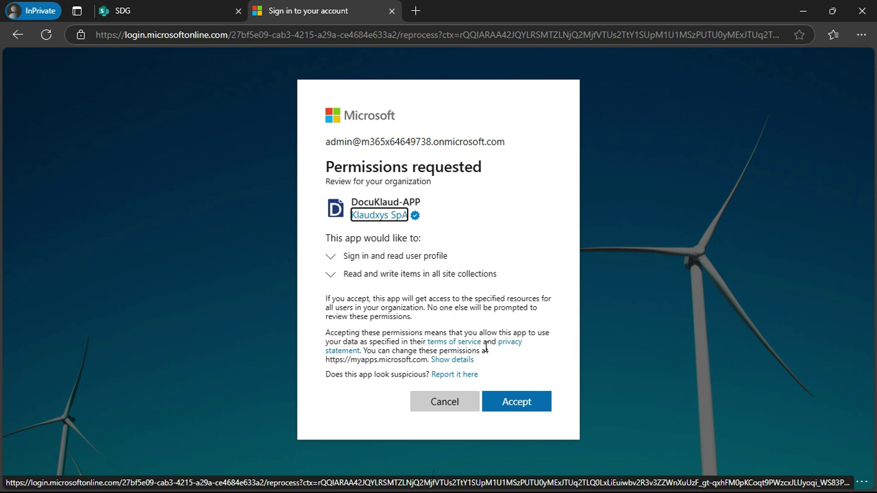
click(519, 405)
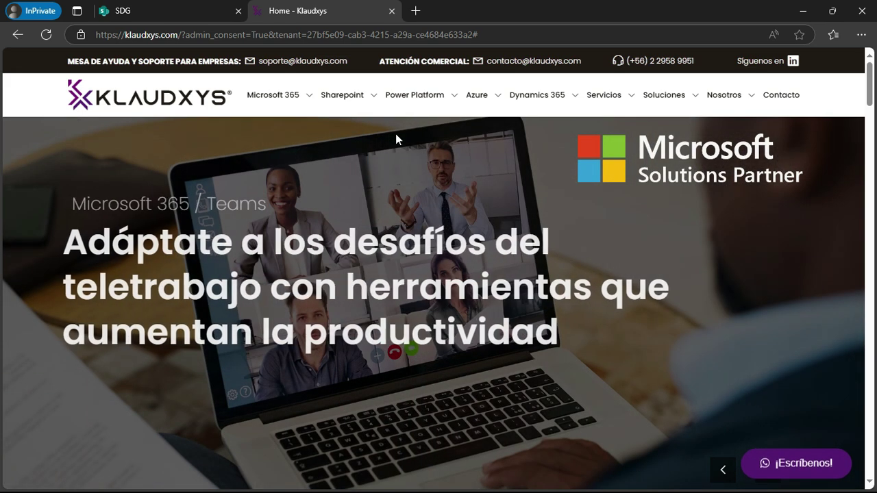
click(391, 11)
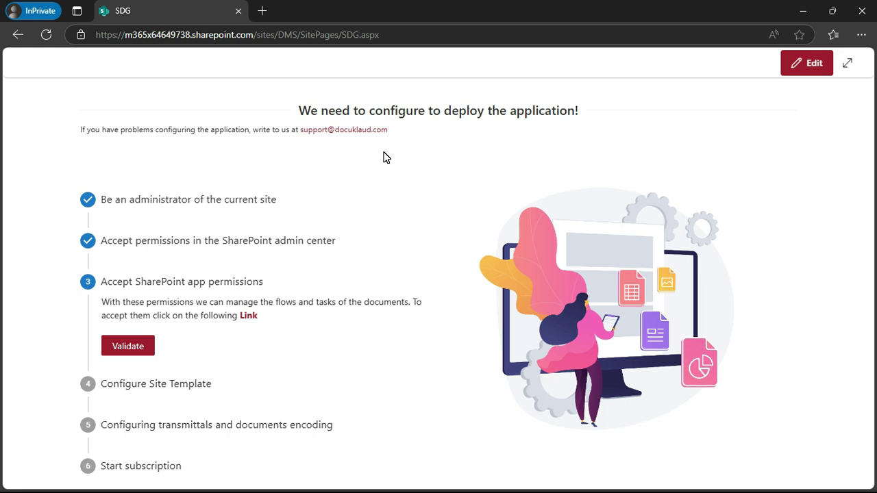
Step: Validate the SharePoint app permissions and run the site template configuration that deploys the document manager's lists and libraries
click(146, 346)
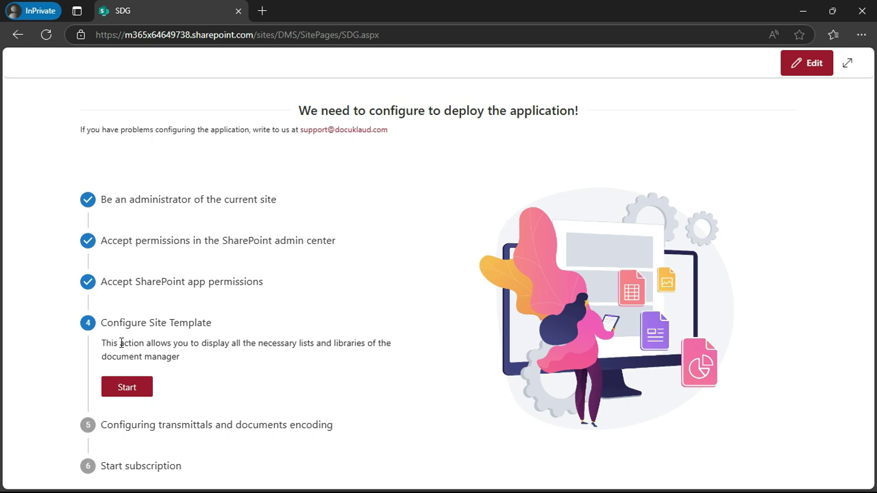
click(136, 386)
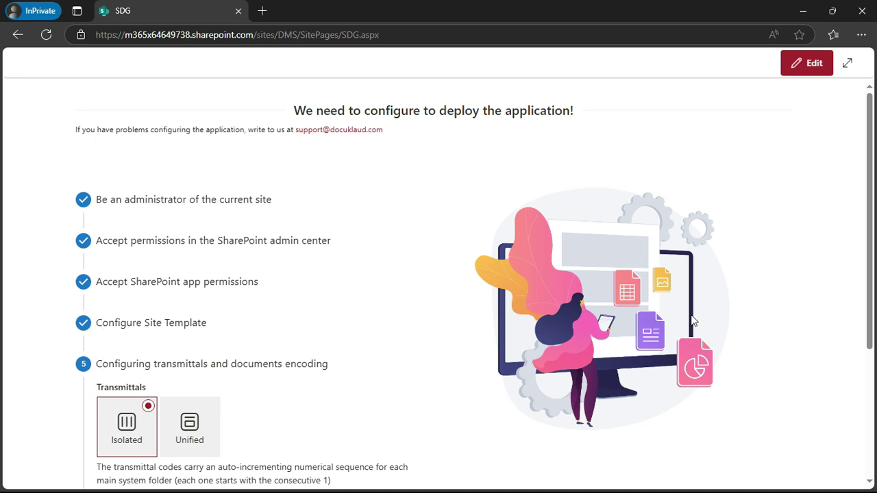
Step: Confirm Isolated encoding for both transmittals and documents, and start the 30-day trial subscription
drag(866, 297, 868, 394)
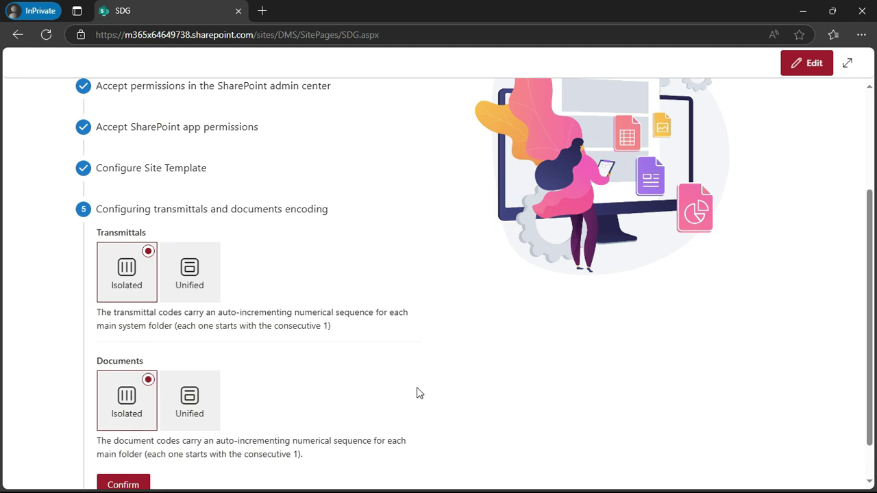
scroll(871, 293, down, 1)
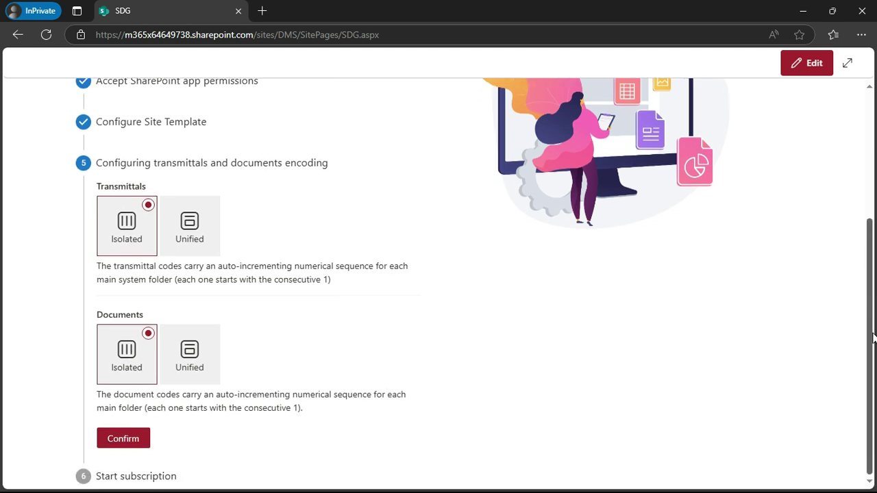
click(140, 449)
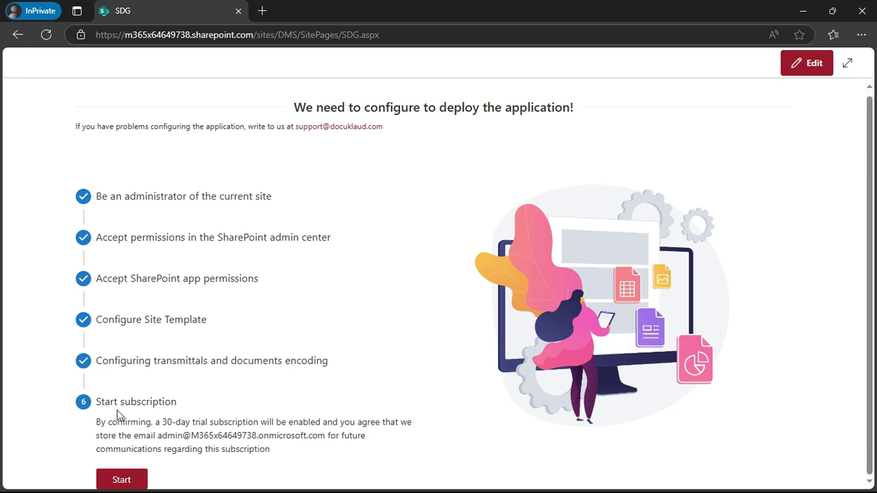
click(139, 483)
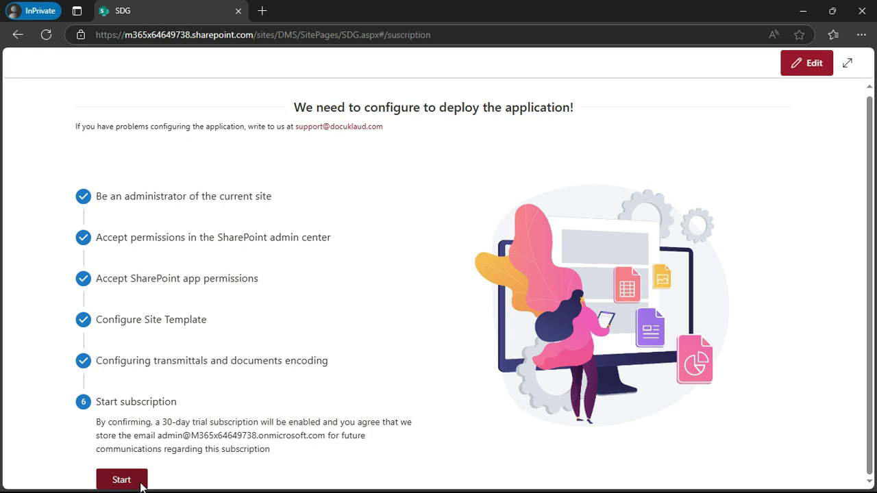